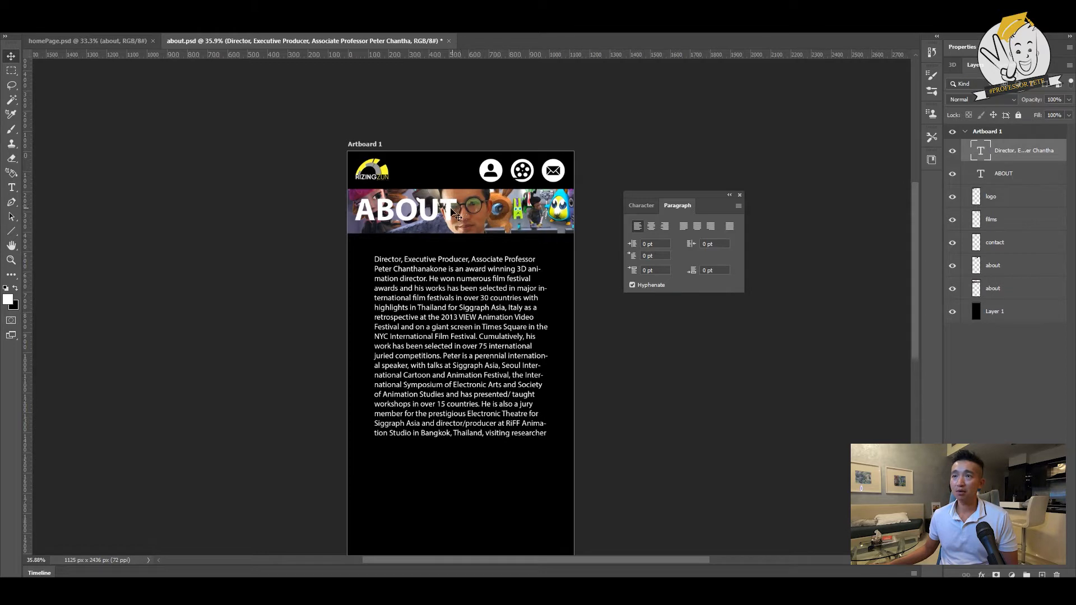
- Nudge the about banner image to the right behind the ABOUT heading and bring it back to its starting place
right_click(496, 202)
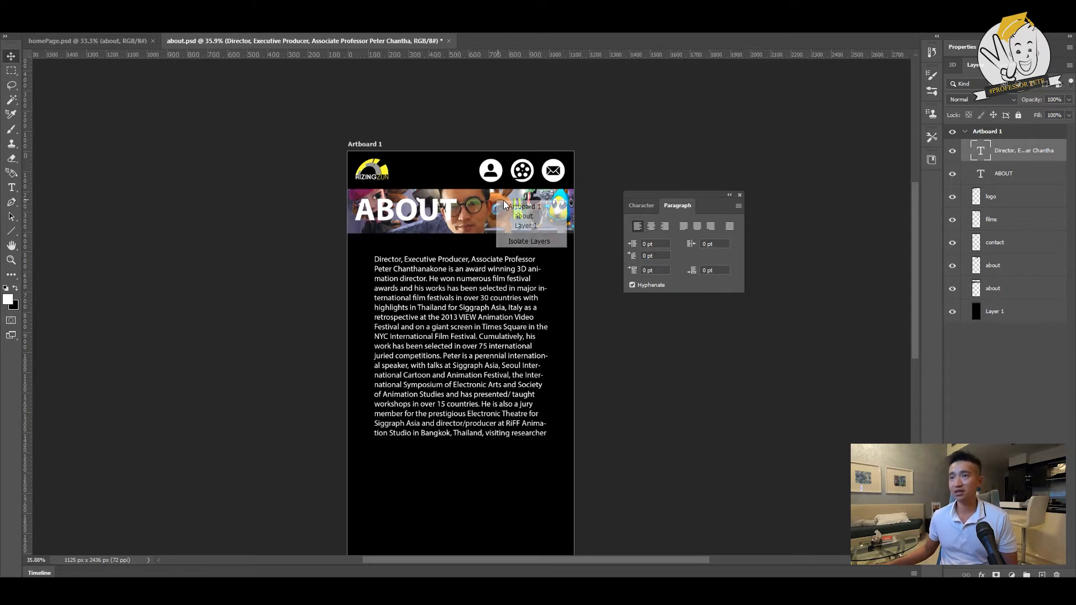
left_click(514, 214)
key("shift+Right")
key("shift+Right")
key("shift+Right")
key("shift+Right")
key("shift+Right")
key("shift+Right")
key("shift+Right")
key("shift+Right")
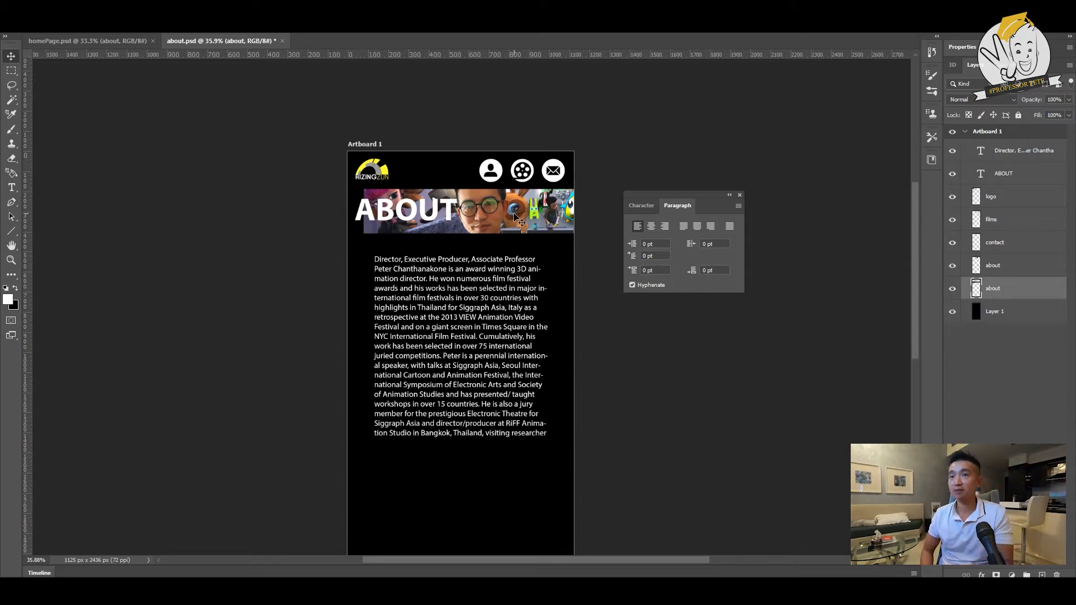
key("shift+Left")
key("shift+Left")
key("shift+Left")
key("shift+Left")
key("shift+Left")
key("shift+Left")
key("shift+Left")
key("shift+Left")
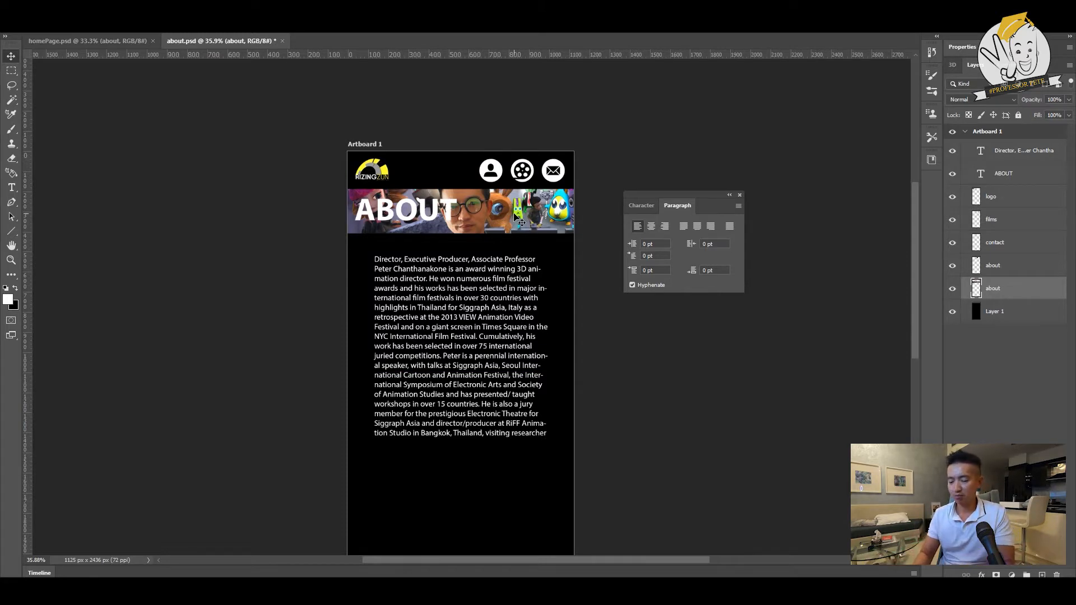
- Show the guides, place a horizontal guide across the logo and icon row near the artboard's upper edge, and hide the guides again
key("ctrl+semicolon")
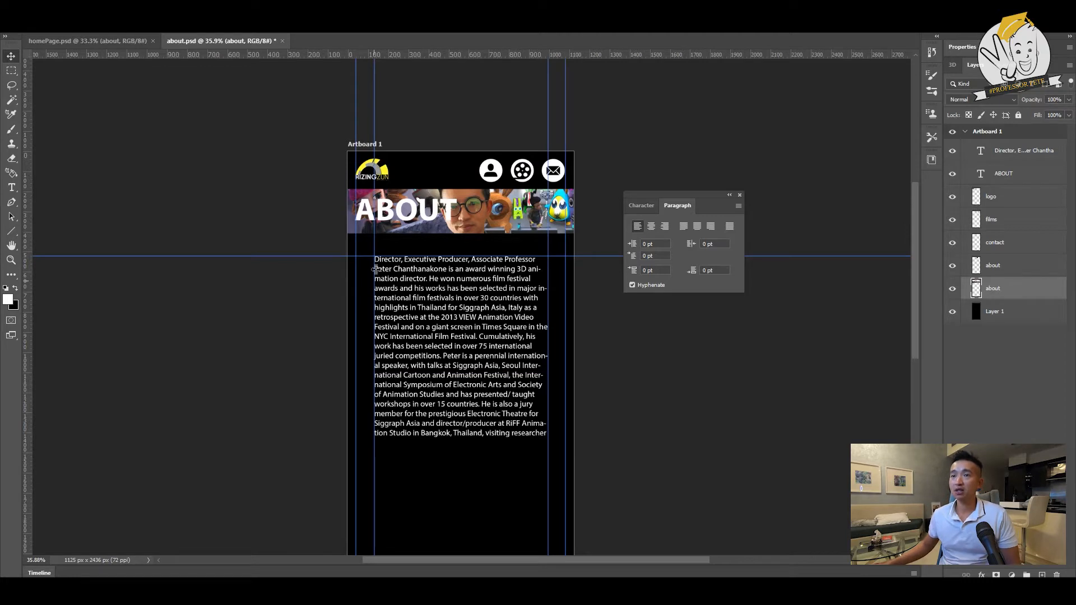
mouse_move(367, 255)
left_mouse_down()
mouse_move(373, 62)
mouse_move(377, 255)
left_mouse_up()
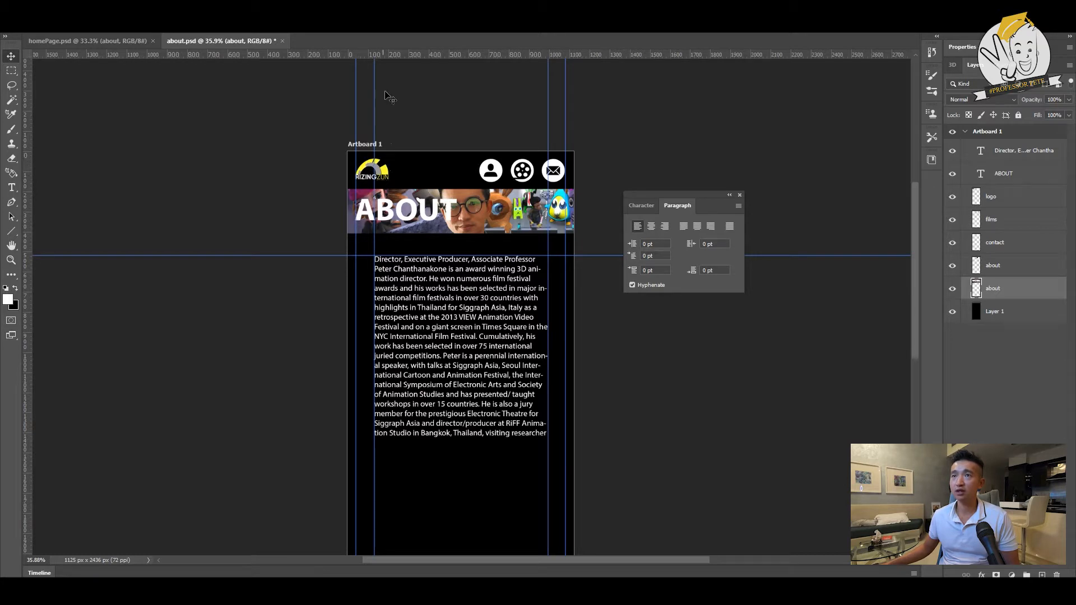
left_click_drag(420, 54, 437, 157)
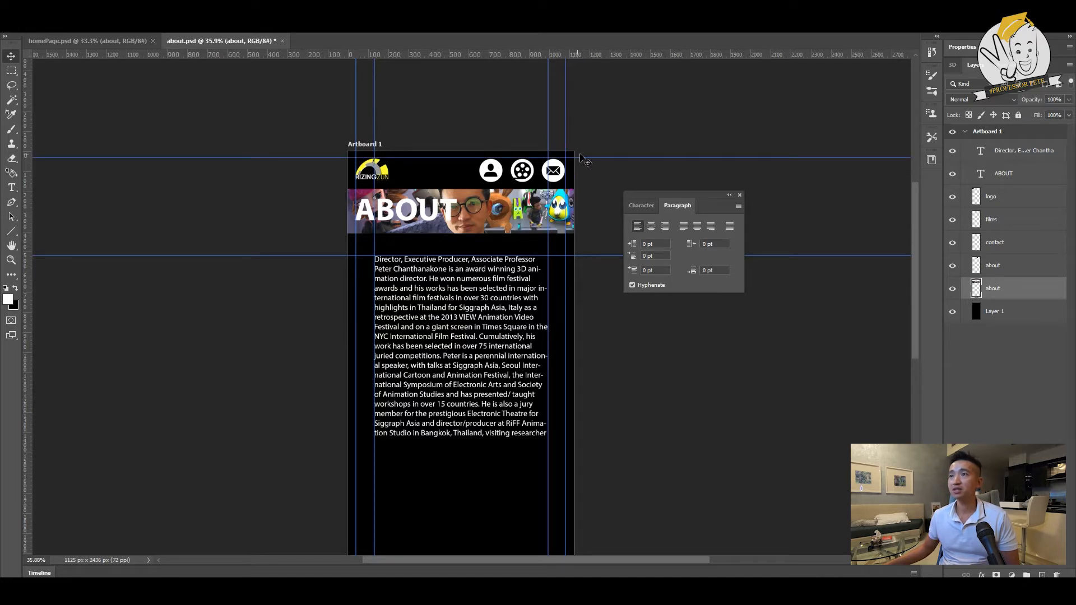
left_click_drag(587, 159, 589, 162)
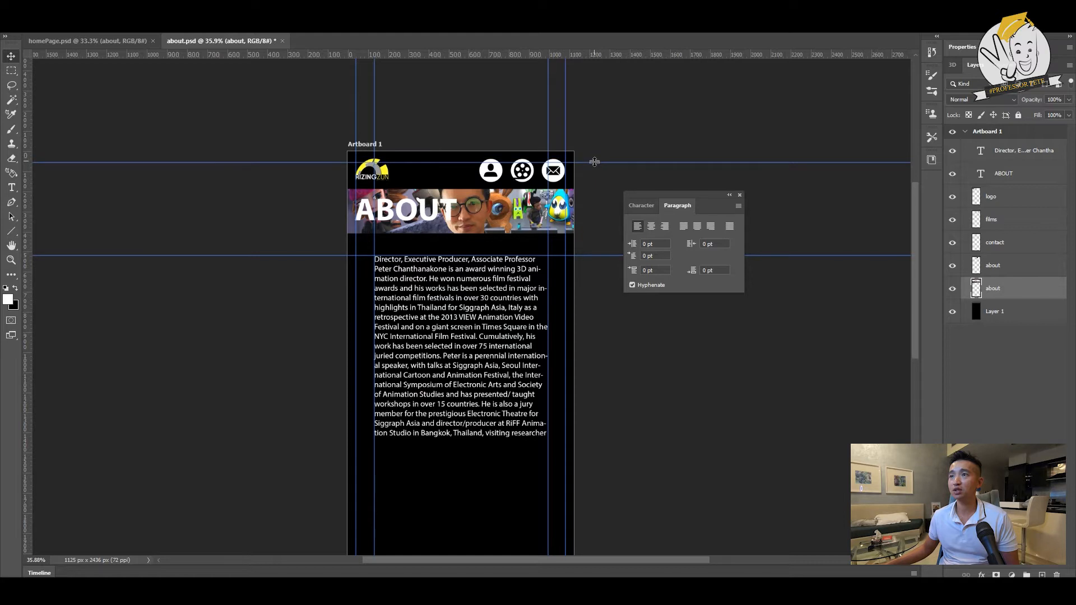
left_click_drag(595, 160, 596, 160)
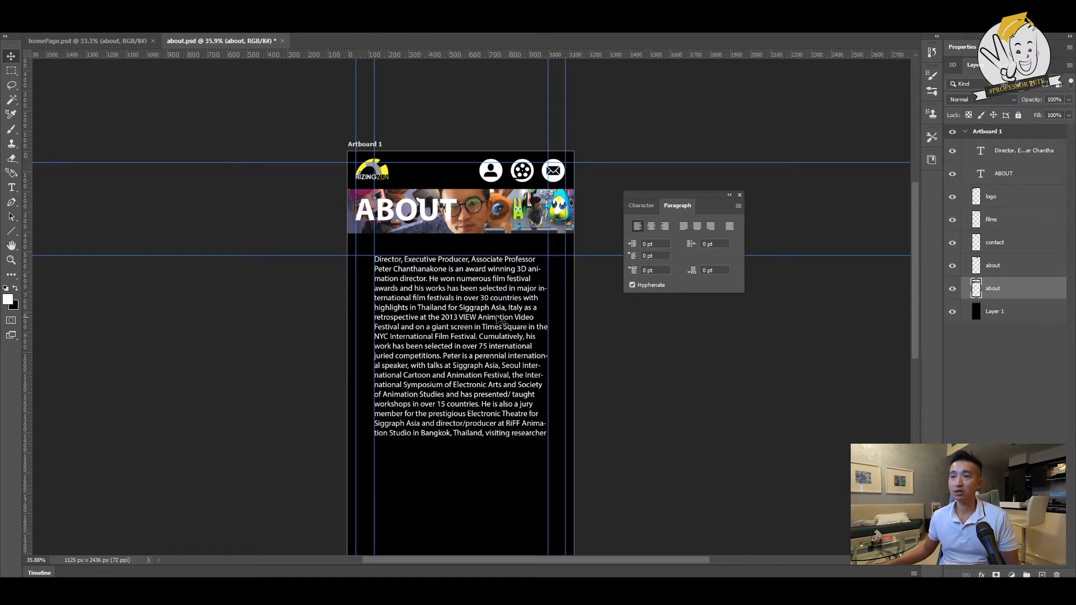
key("ctrl+semicolon")
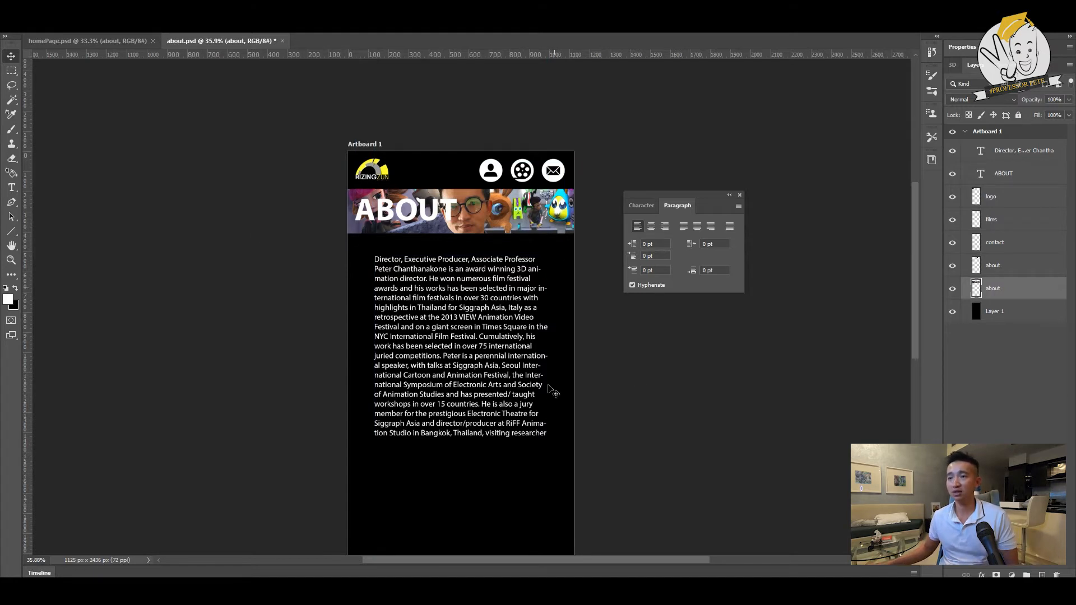
- Select the biography text layer and set its paragraph alignment to Justify All
left_click(729, 226)
right_click(455, 332)
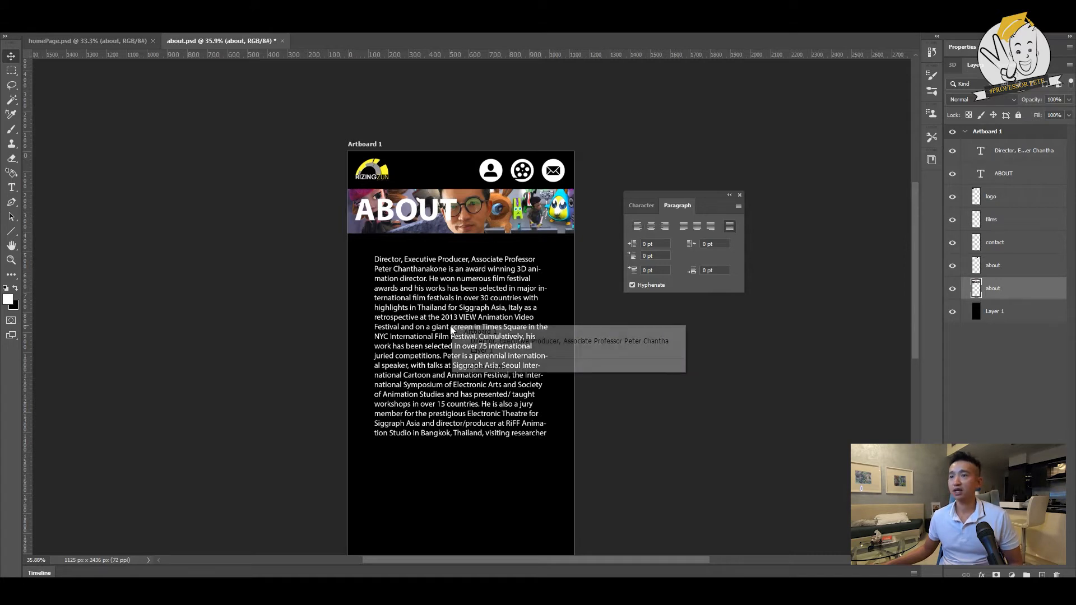
left_click(475, 339)
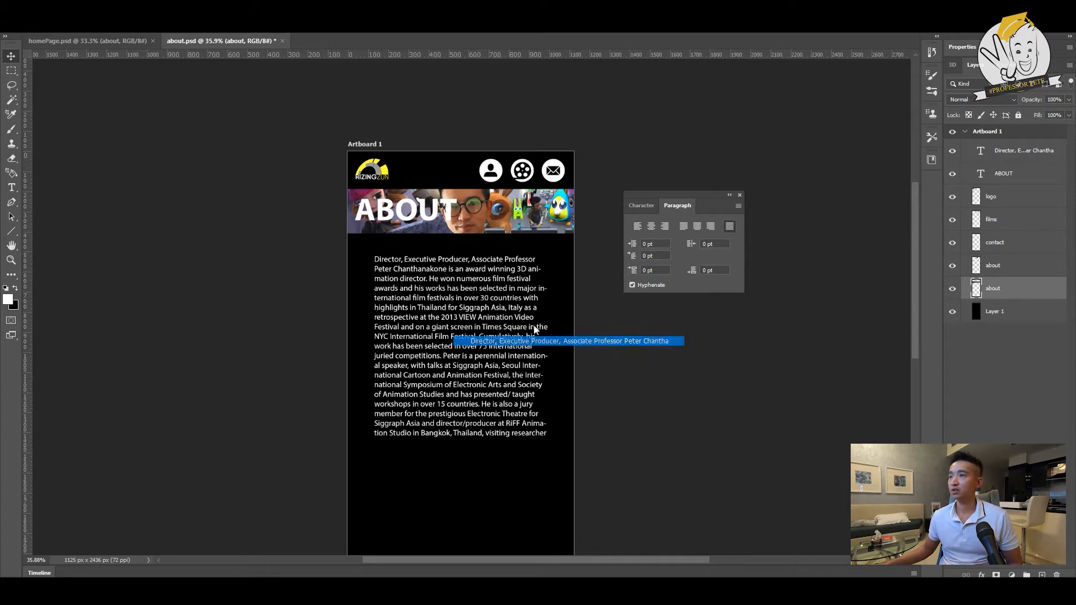
left_click(734, 227)
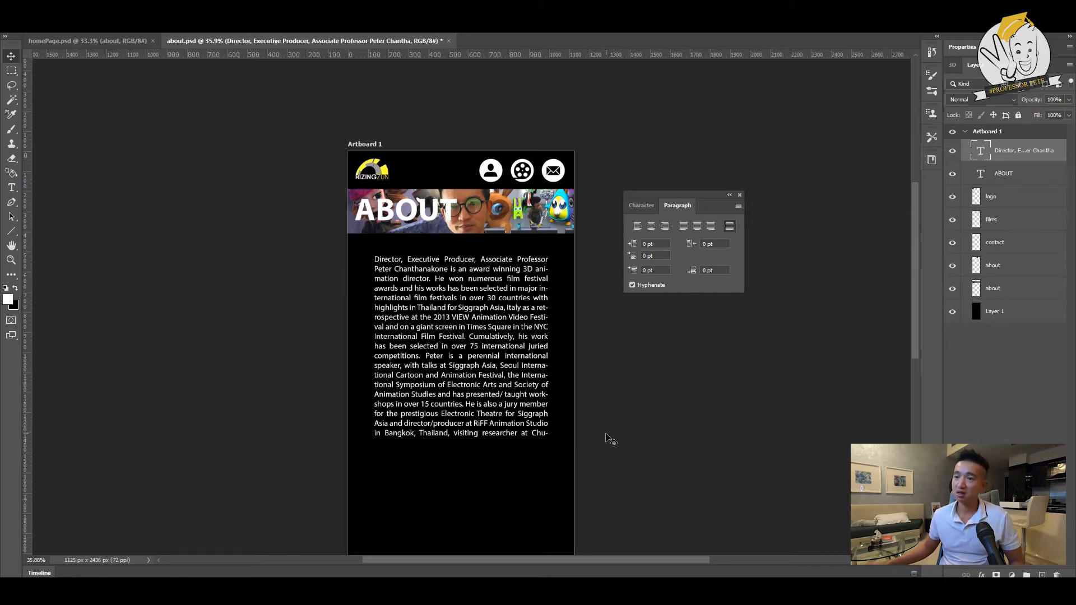
- Extend the biography text box downward until the whole paragraph fits, and commit the text edit
key("t")
left_click(502, 399)
left_click_drag(460, 446, 455, 504)
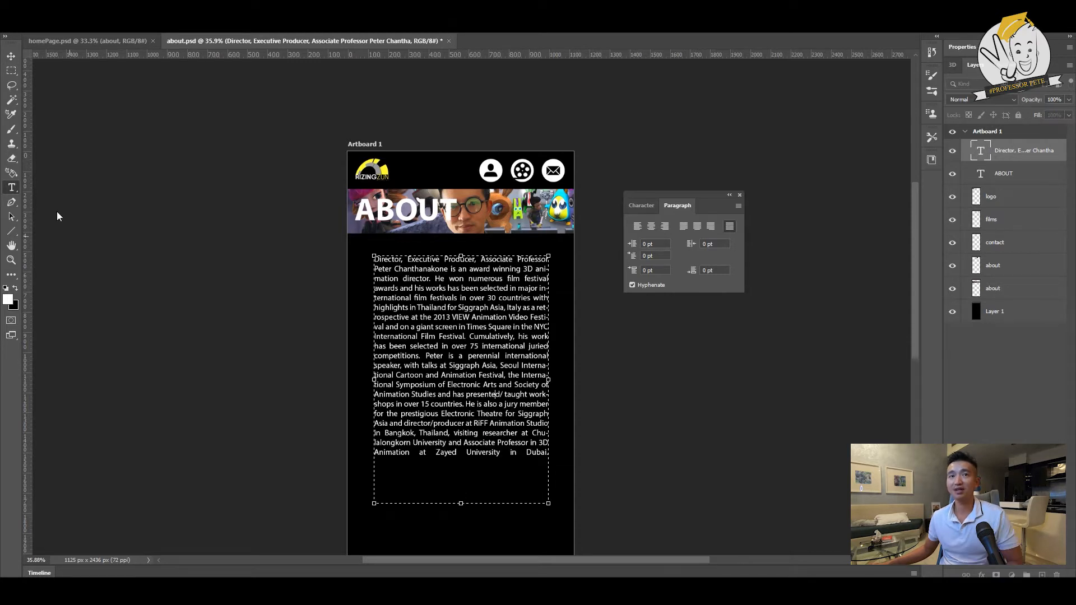
left_click(10, 56)
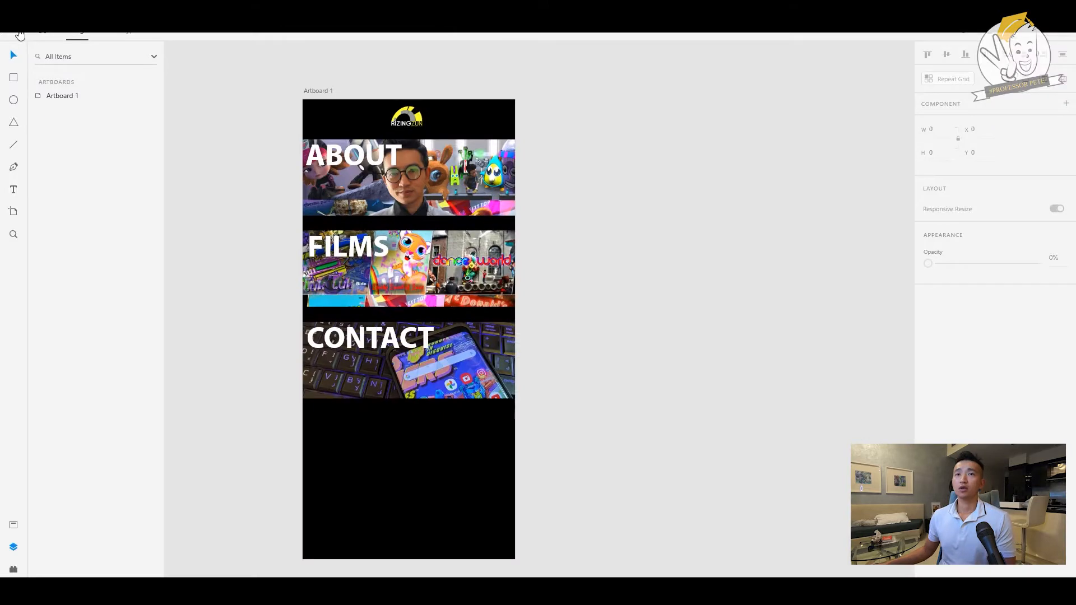
- In Adobe XD, import the about and contact PSD files together from the week13_production folder and deselect the new artboards
left_click(11, 39)
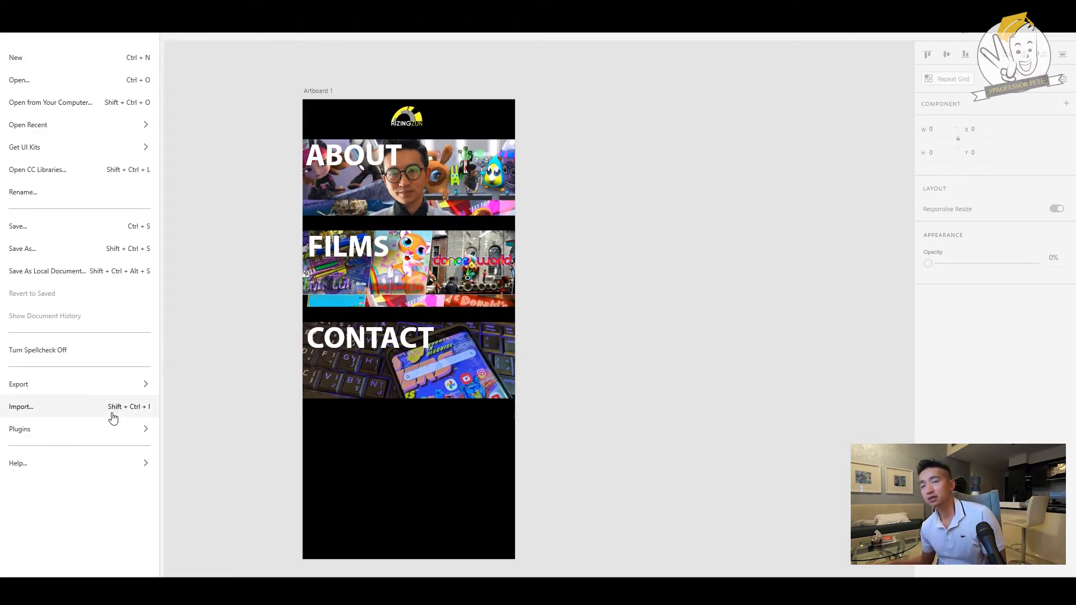
left_click(112, 415)
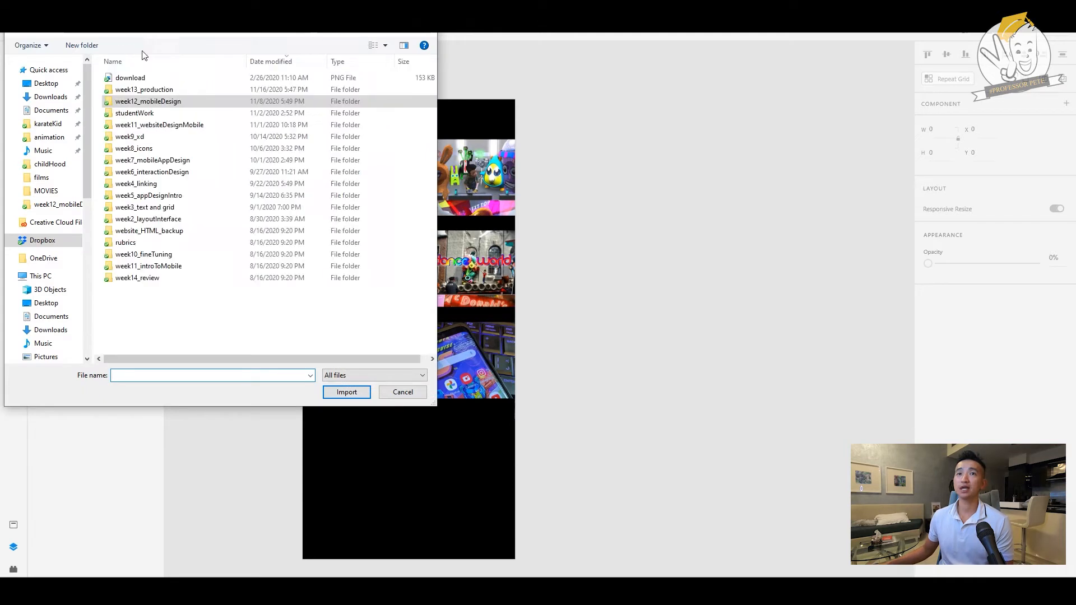
double_click(140, 93)
left_click(140, 99)
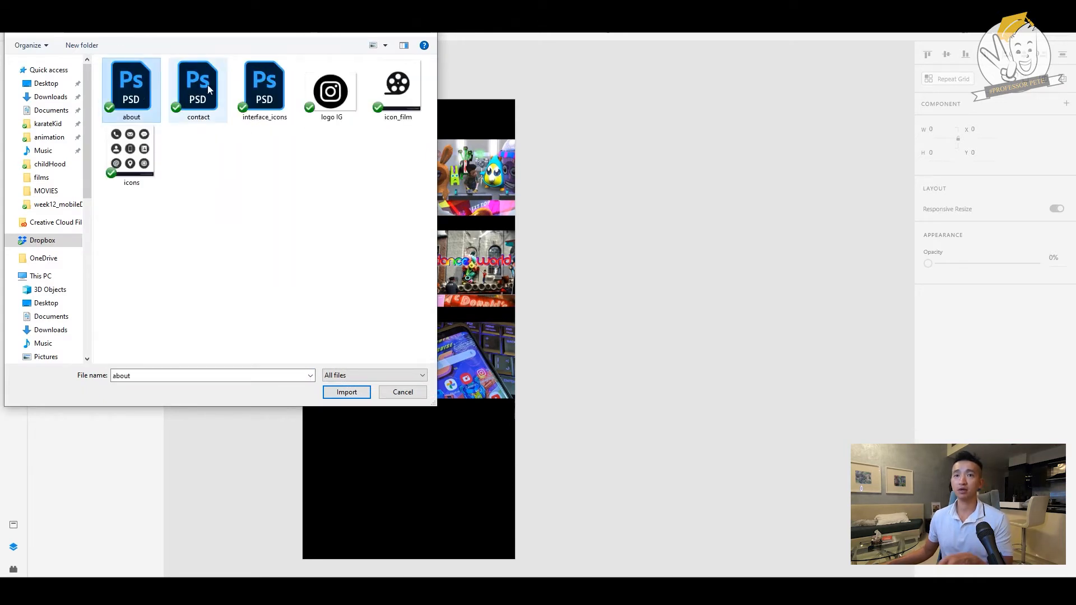
left_click(207, 86, "ctrl")
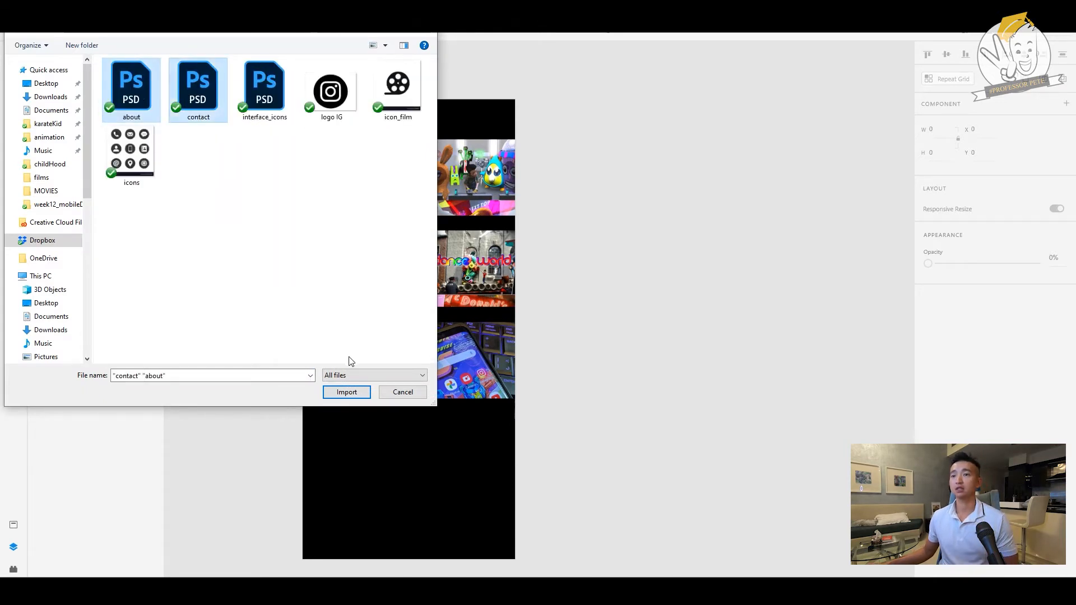
left_click(346, 392)
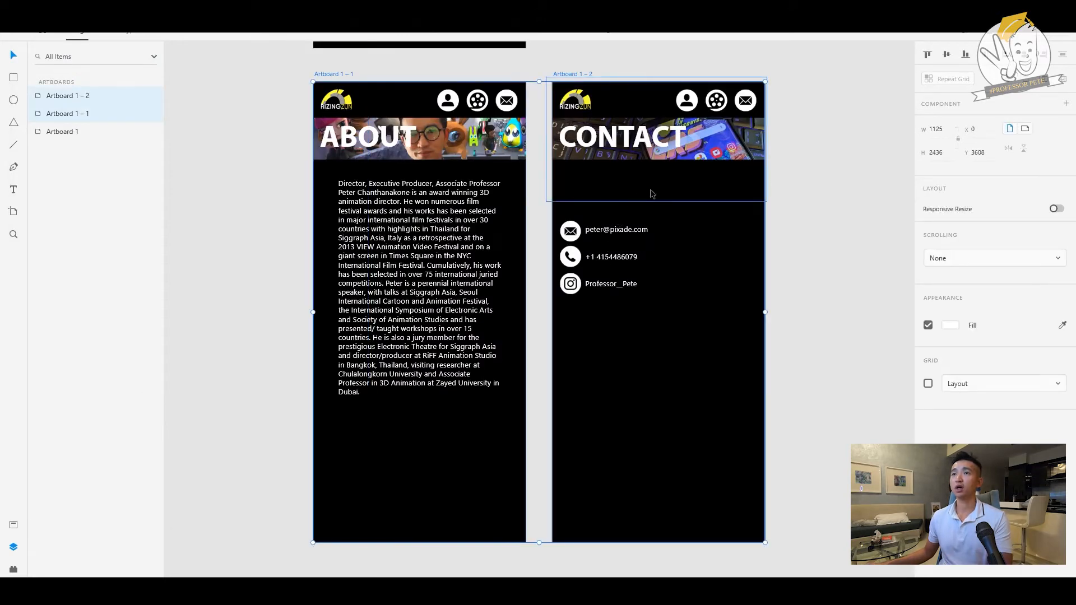
left_click(830, 141)
- In Prototype mode, examine the hotspot areas of the about, films and contact images on the home artboard
scroll(553, 286, "up", 5)
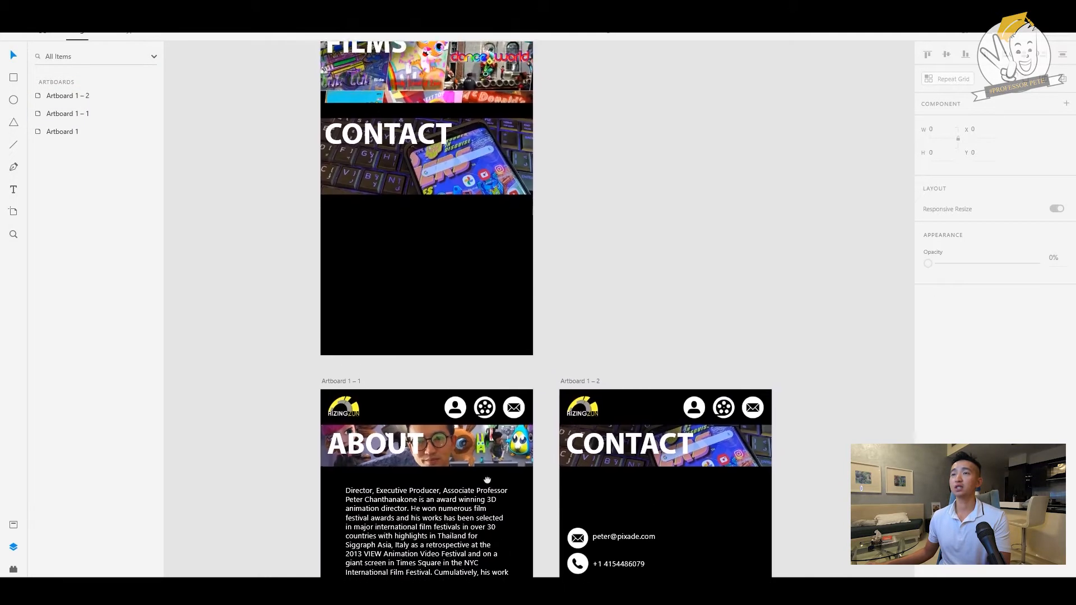
left_click_drag(553, 286, 540, 321)
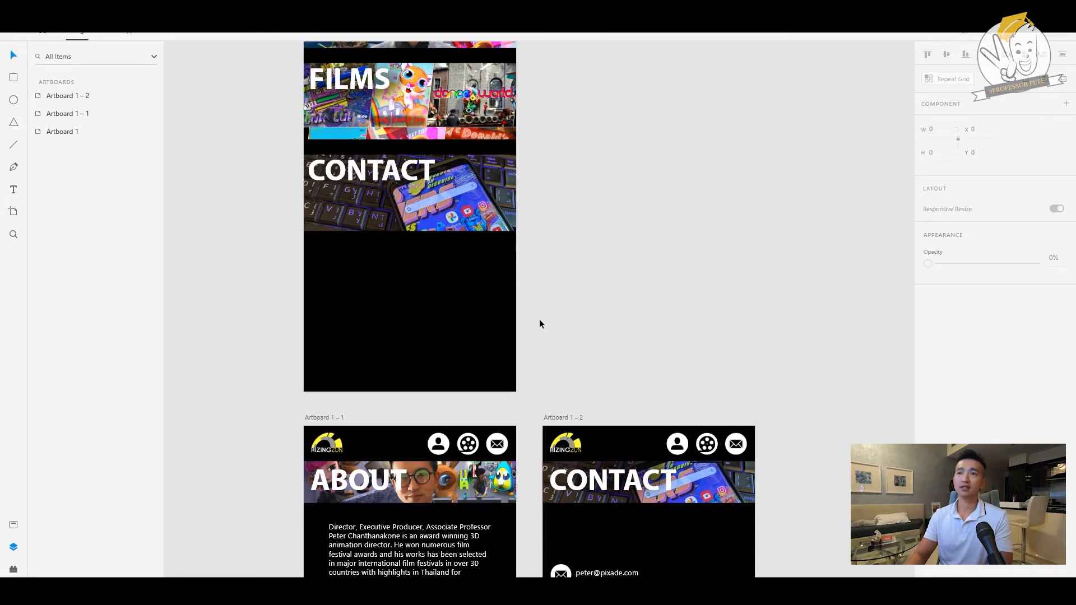
scroll(539, 324, "down", 4)
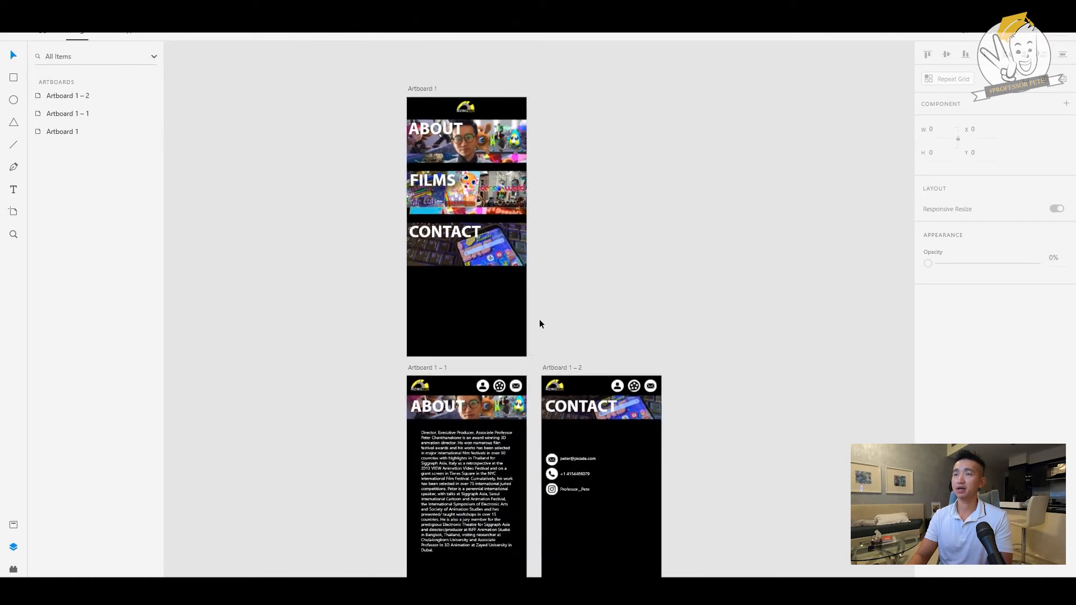
scroll(539, 324, "down", 1)
left_click_drag(618, 258, 595, 214)
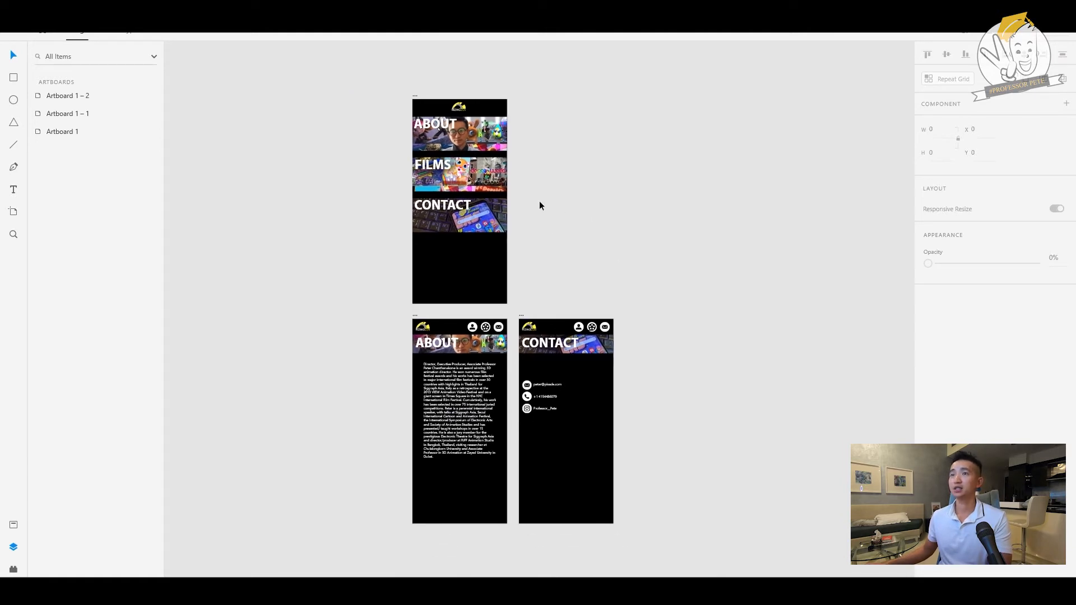
left_click(480, 134)
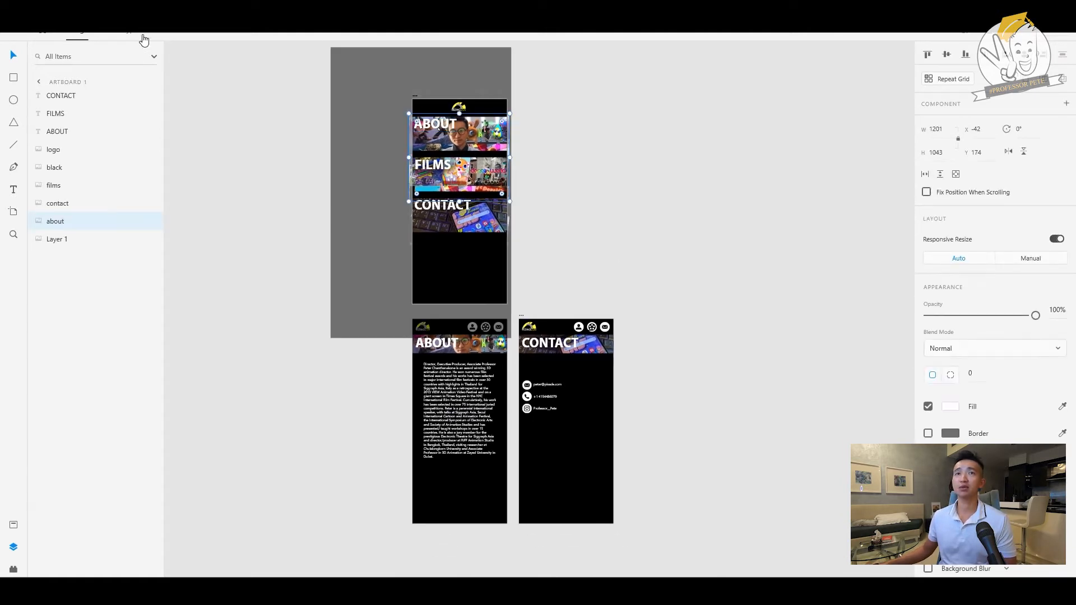
left_click(130, 34)
left_click(530, 137)
left_click(487, 139)
left_click(79, 185)
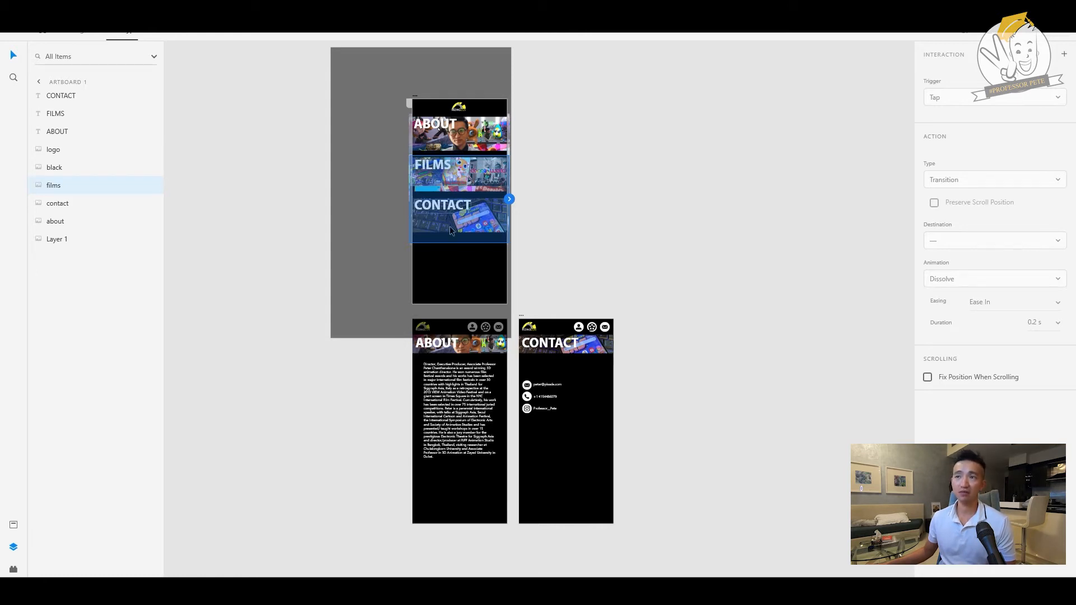
left_click(74, 205)
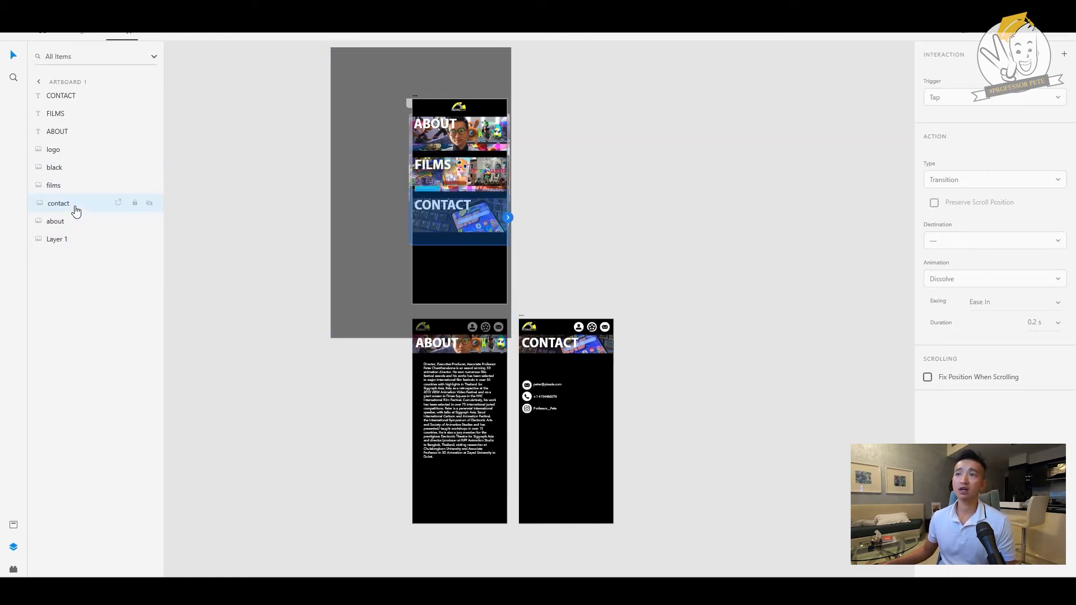
left_click(77, 221)
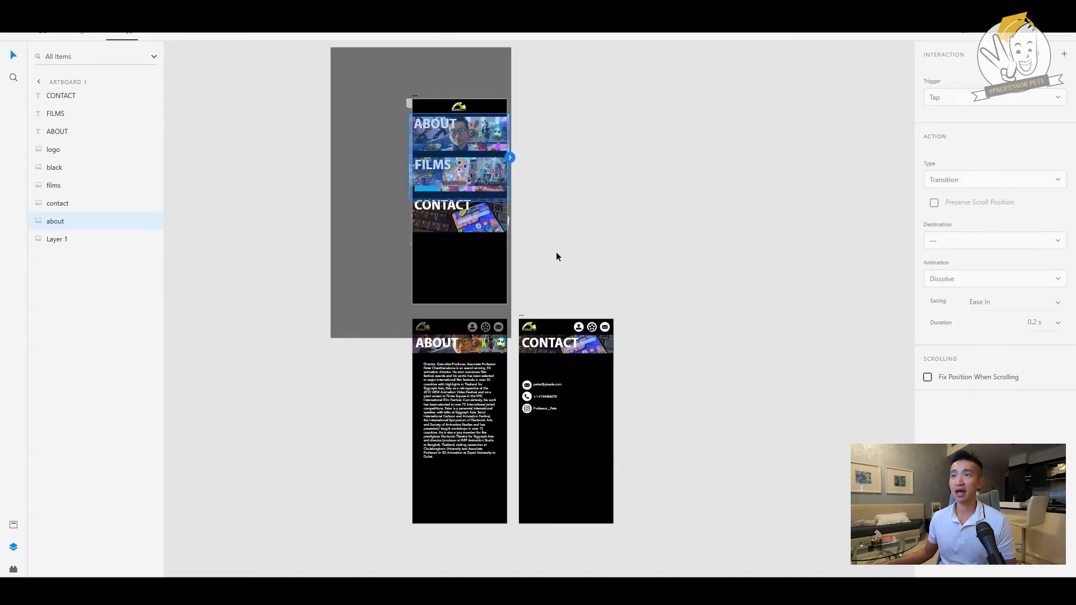
- Switch to Photoshop's homePage.psd and remove the excess about-layer image above and below its banner strip
key("alt+Tab")
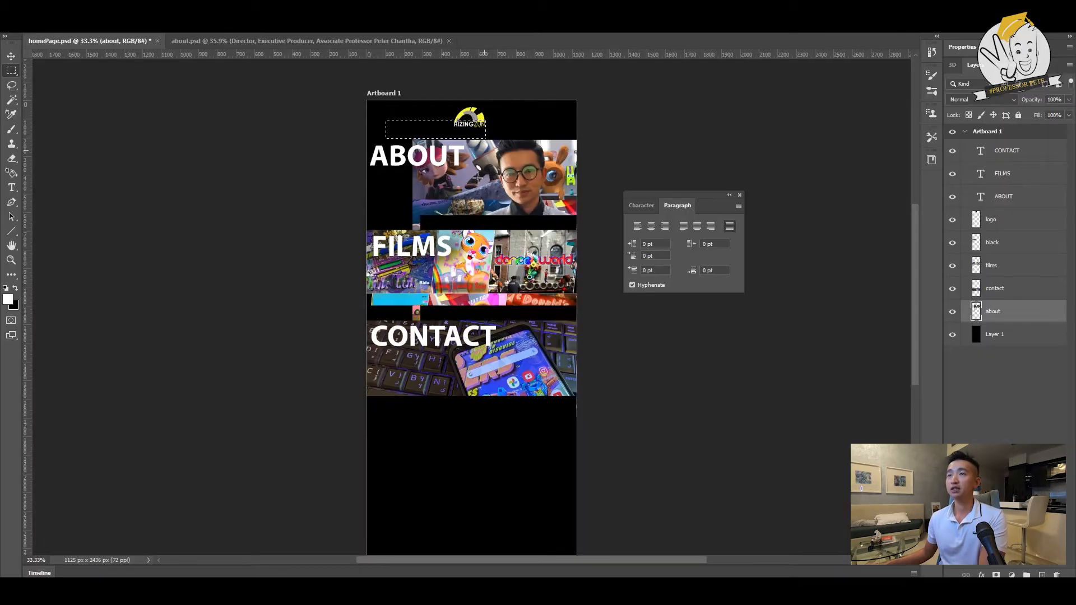
left_click_drag(440, 336, 378, 217)
left_click(443, 310)
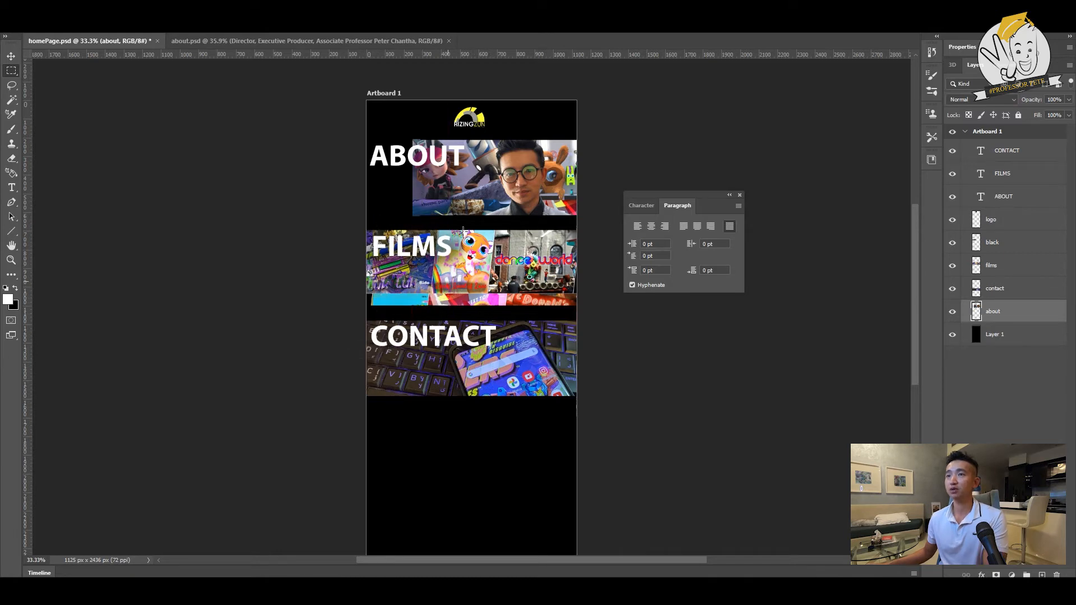
- Nudge the about layer to the left until the leftover image beyond the artboard's right edge is exposed
key("v")
right_click(480, 180)
key("Escape")
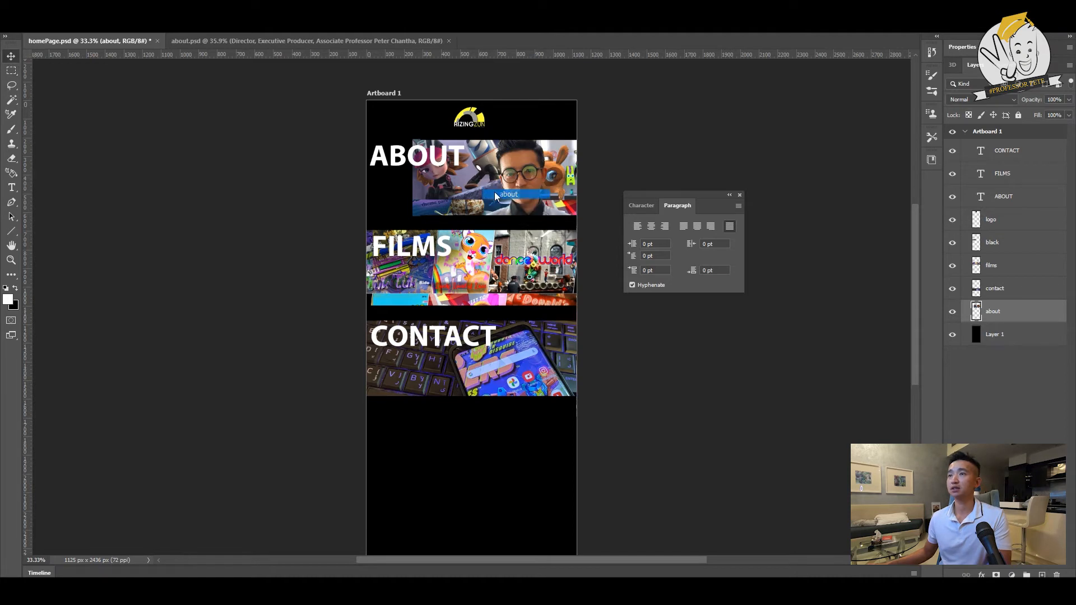
key("shift+Left")
key("shift+Left")
key("shift+Left")
key("shift+Left")
key("shift+Left")
key("shift+Left")
key("shift+Left")
key("shift+Left")
key("shift+Left")
key("shift+Left")
key("shift+Left")
key("shift+Left")
key("shift+Left")
key("shift+Left")
key("shift+Left")
key("shift+Left")
key("shift+Left")
key("shift+Left")
key("shift+Left")
key("shift+Left")
key("shift+Left")
key("shift+Left")
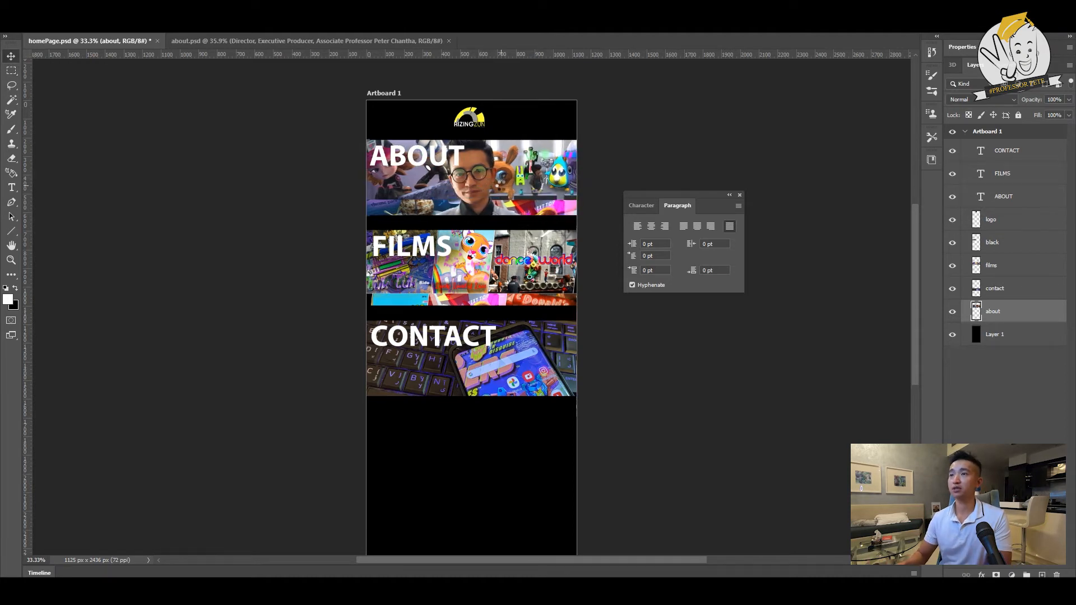
- Remove the remaining about-layer image slivers above and below the banner at its right end
key("m")
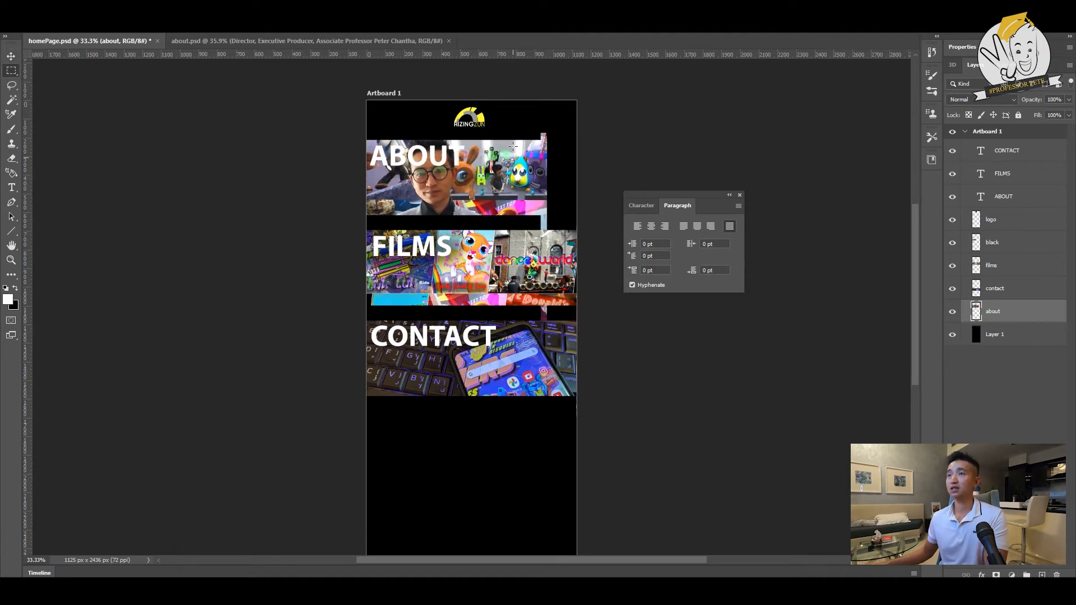
left_click_drag(526, 117, 576, 138)
left_click_drag(558, 364, 489, 220)
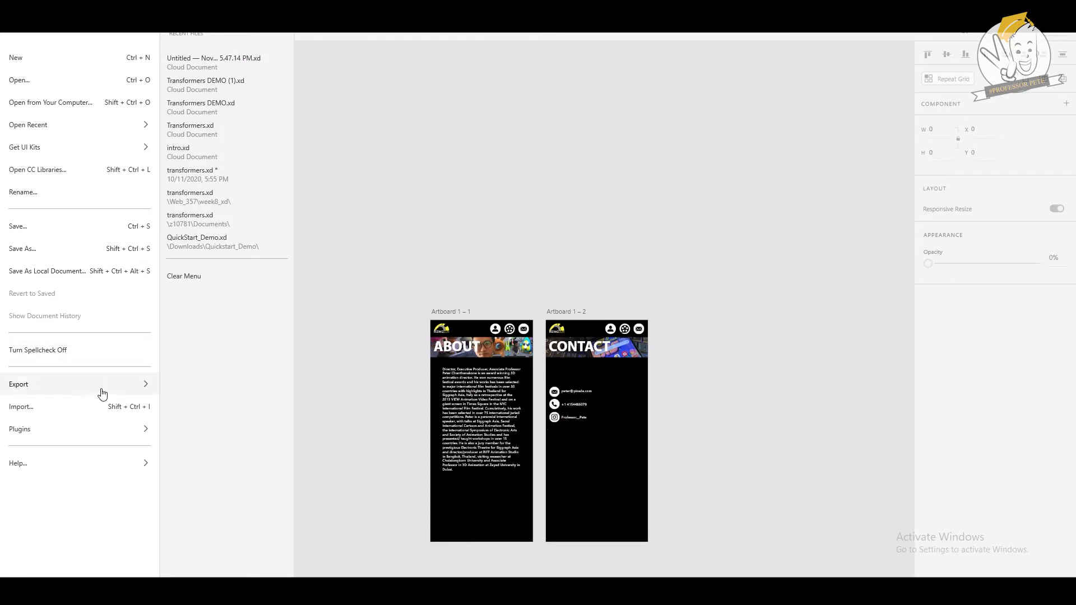
- Reimport the edited homePage design into Adobe XD and select the about banner on its artboard
left_click(284, 402)
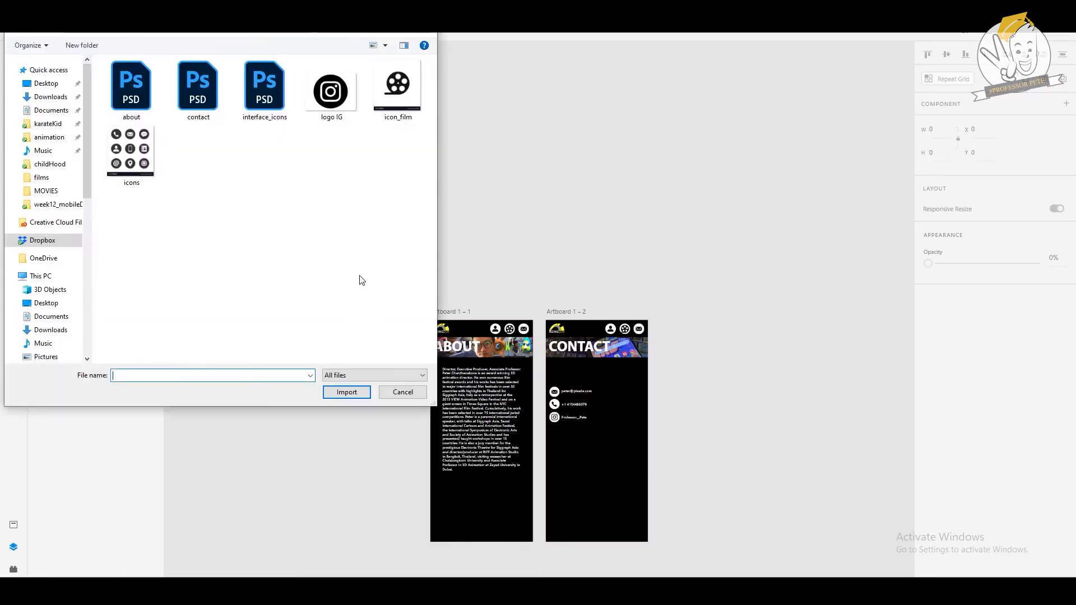
double_click(132, 90)
scroll(647, 220, "down", 3)
left_click(507, 336)
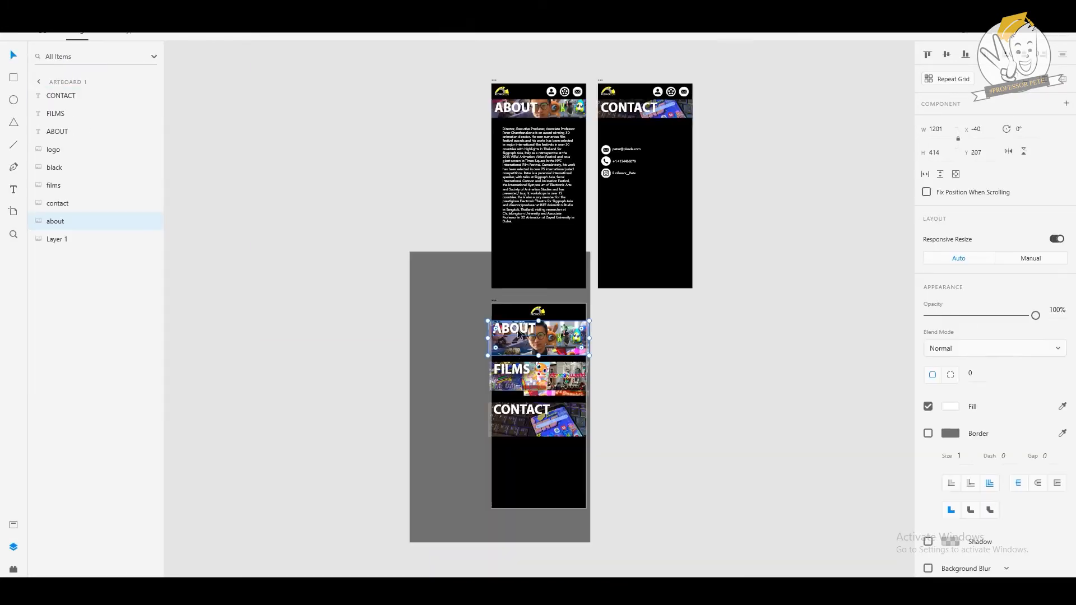
- Rename the artboards as home, contact and about to match the page each one shows
left_click(495, 303)
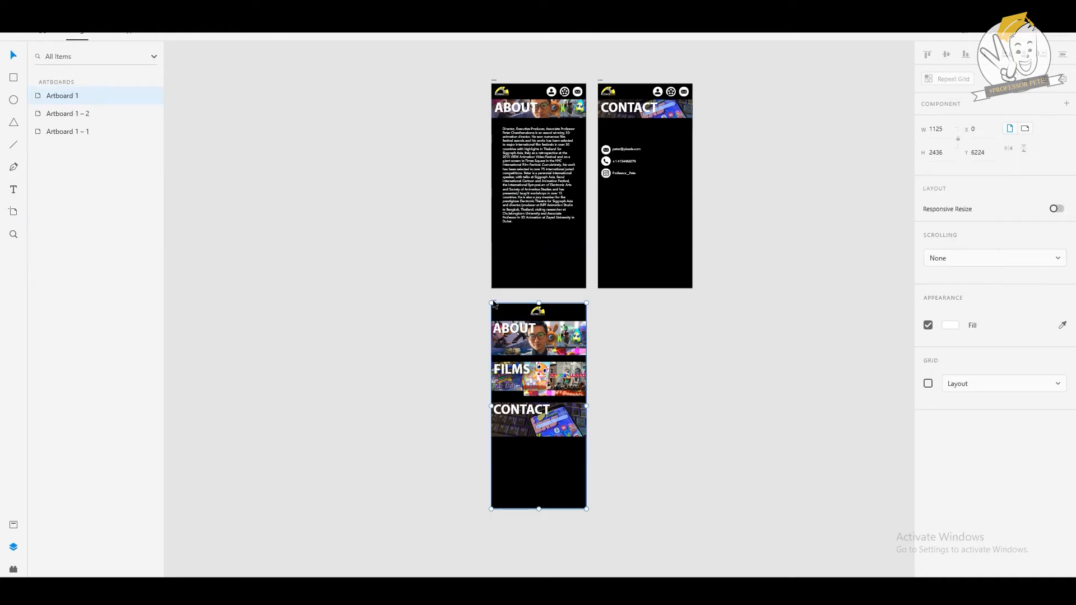
double_click(60, 95)
type("home")
key("Return")
left_click(67, 116)
right_click(67, 115)
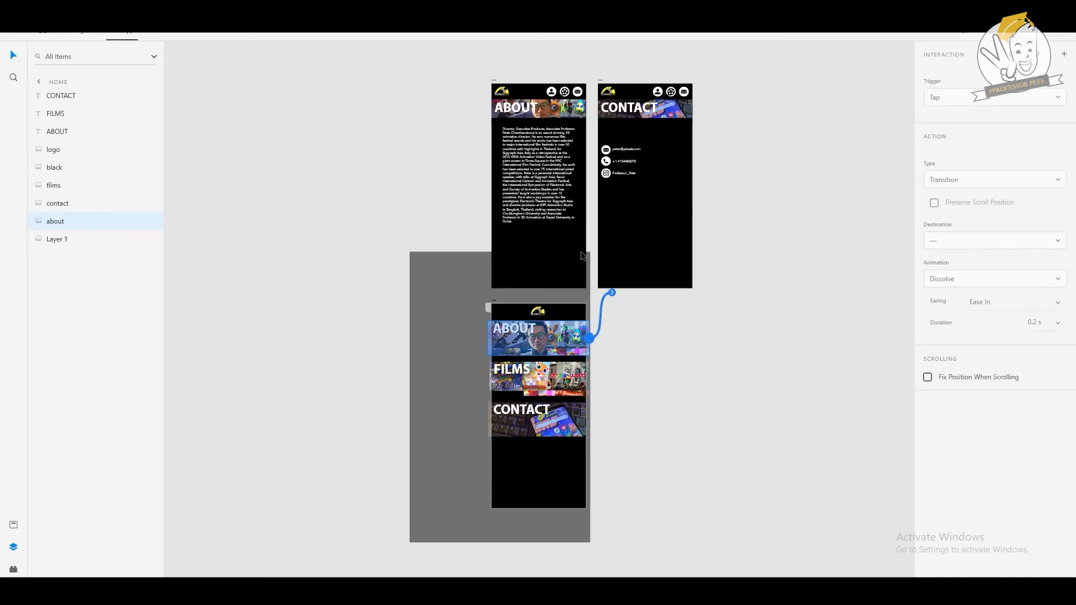
- Link the home page's about banner to the about artboard and its contact banner to the contact artboard
left_click_drag(608, 284, 504, 80)
left_click(563, 380)
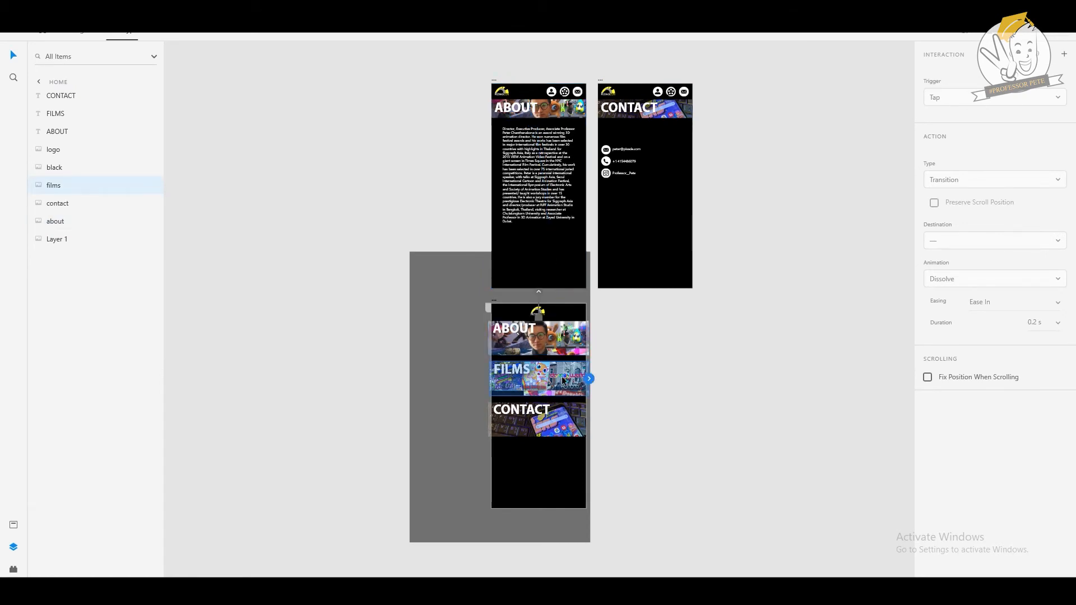
left_click(560, 418)
left_click_drag(586, 420, 653, 260)
key("ctrl+Tab")
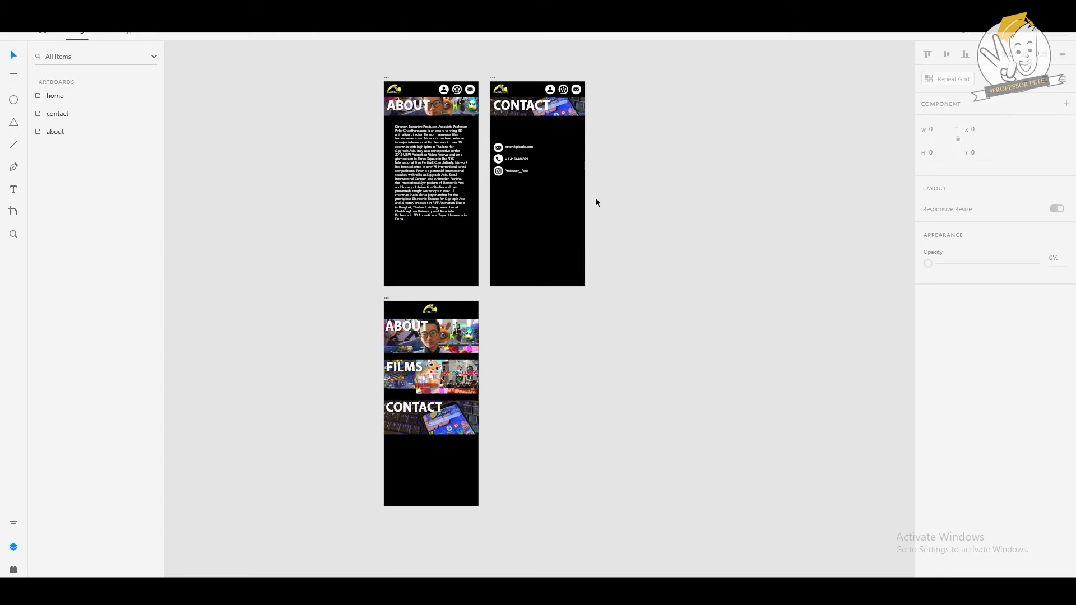
- On the about page, link the person icon to Layer 1 as Scroll To and the envelope icon to the contact artboard
left_click(442, 89)
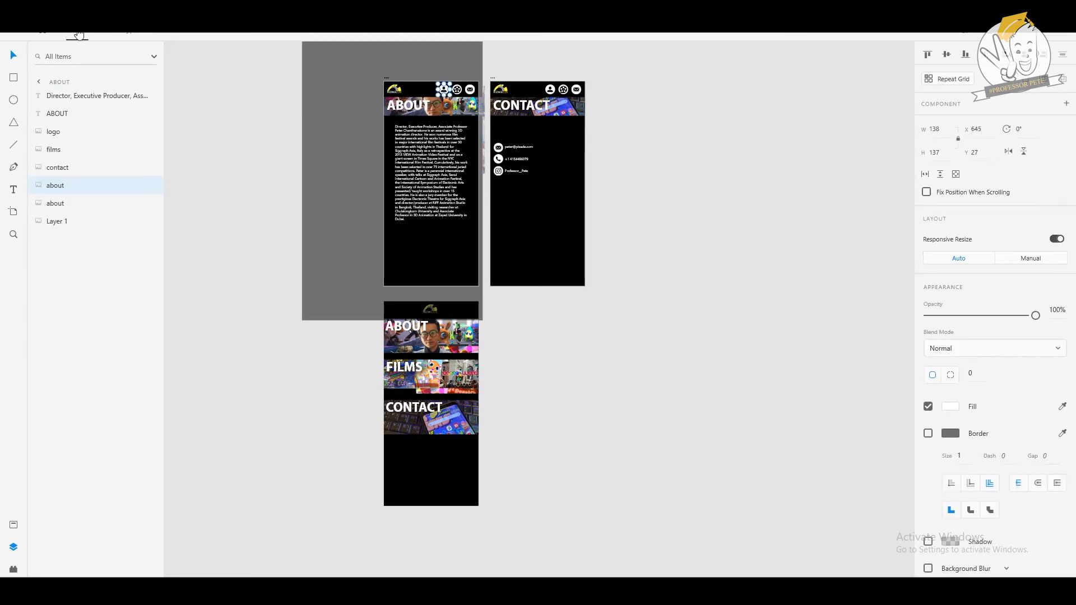
left_click(128, 34)
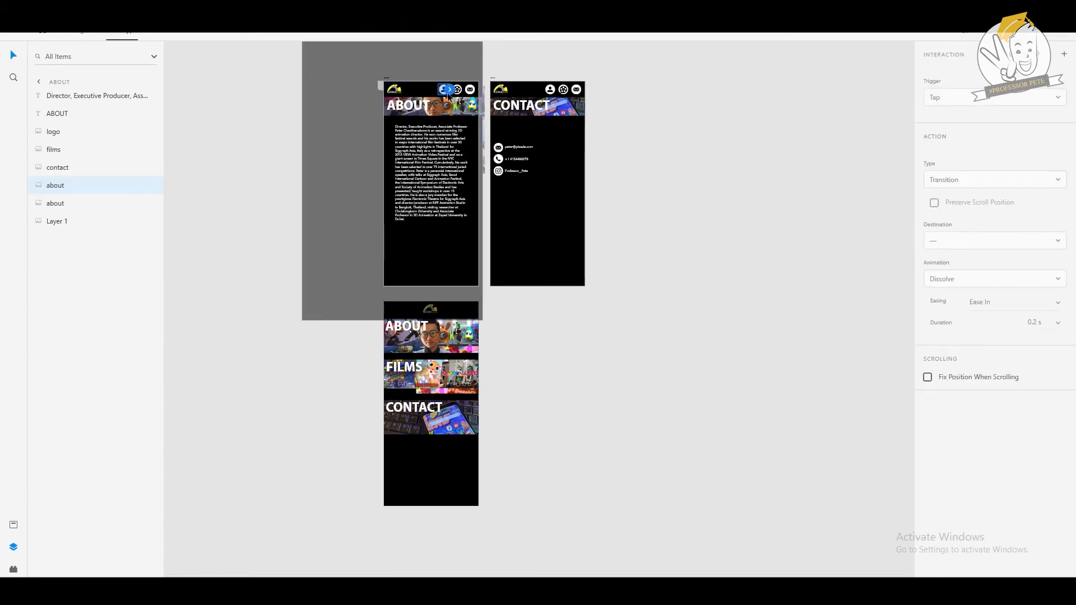
left_click_drag(451, 90, 384, 208)
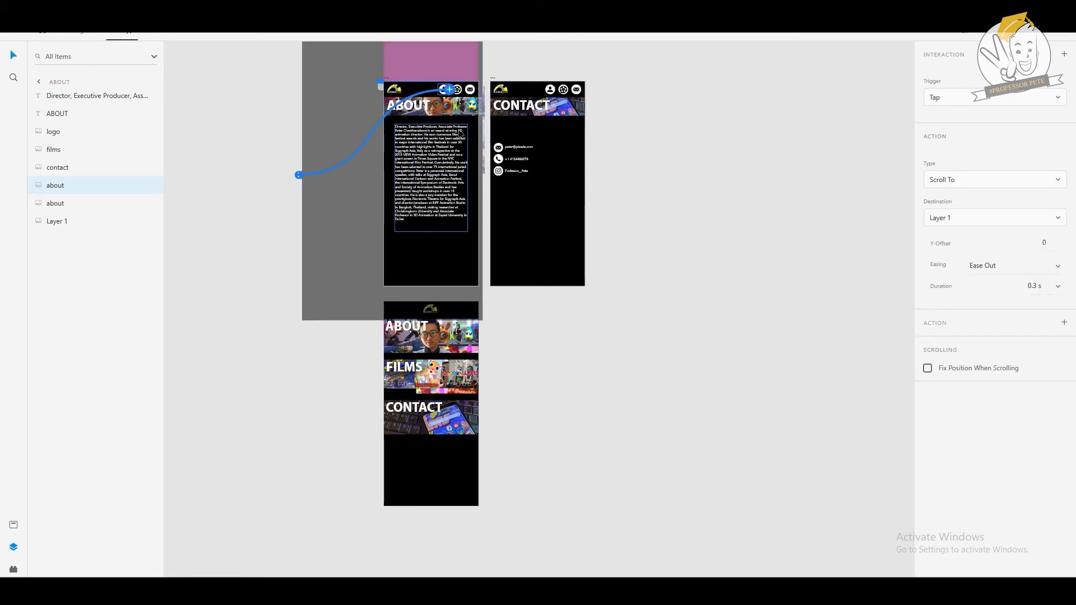
left_click(472, 89)
left_click_drag(476, 89, 494, 224)
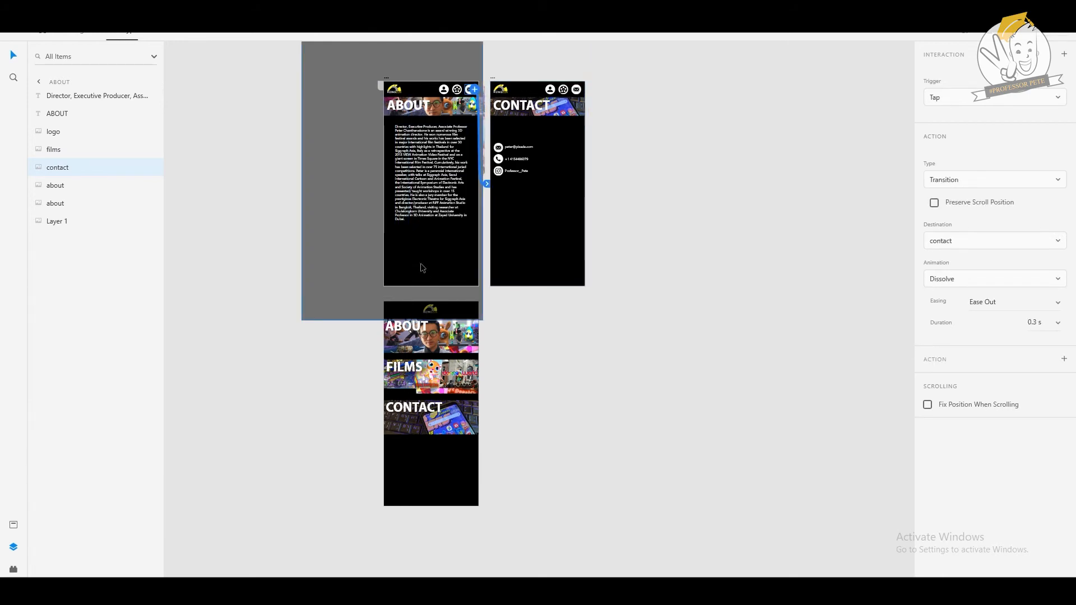
- Link the contact page's person icon to the about artboard, and the logos on the about and contact pages to home
left_click(551, 92)
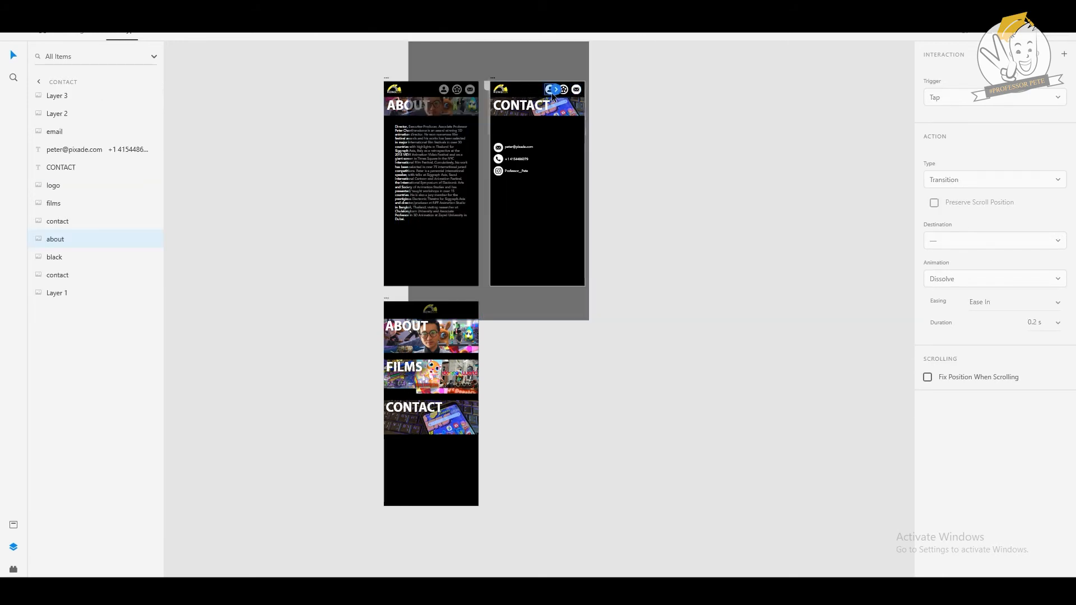
left_click_drag(556, 91, 456, 260)
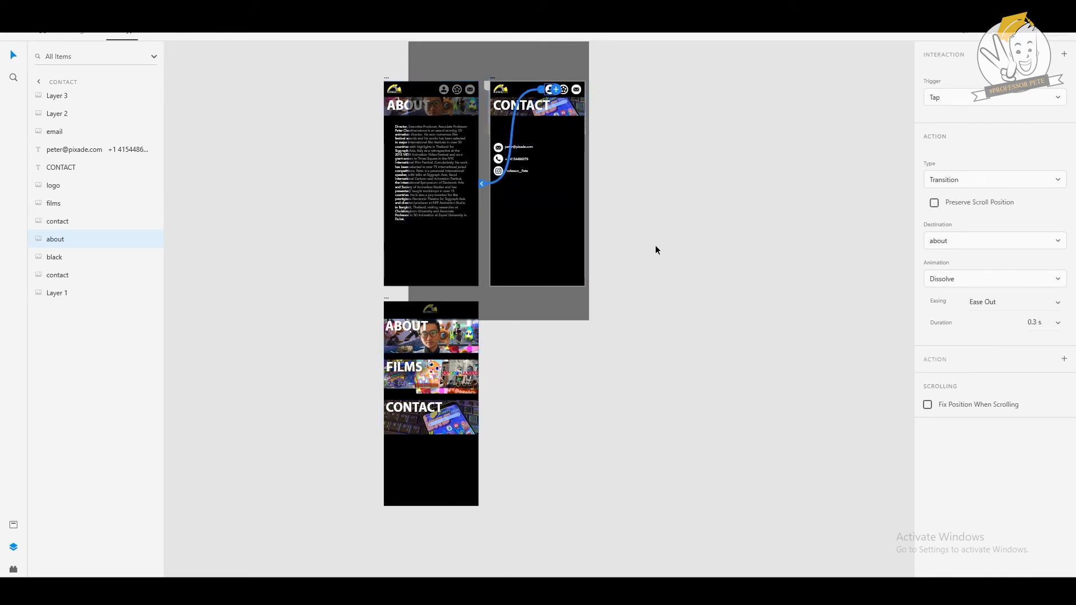
left_click(392, 90)
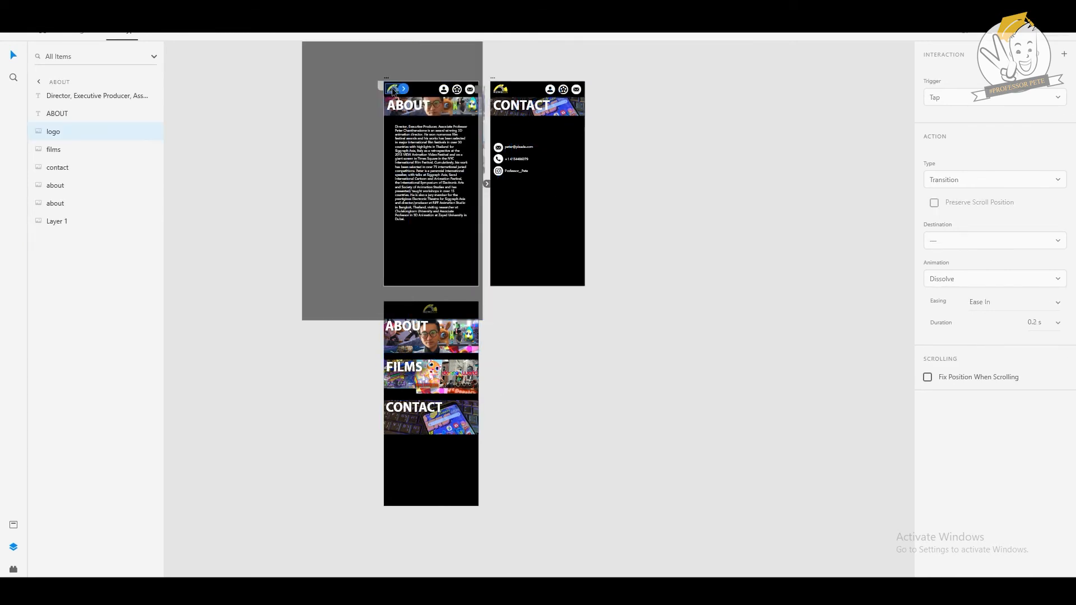
left_click_drag(404, 89, 415, 474)
left_click(505, 93)
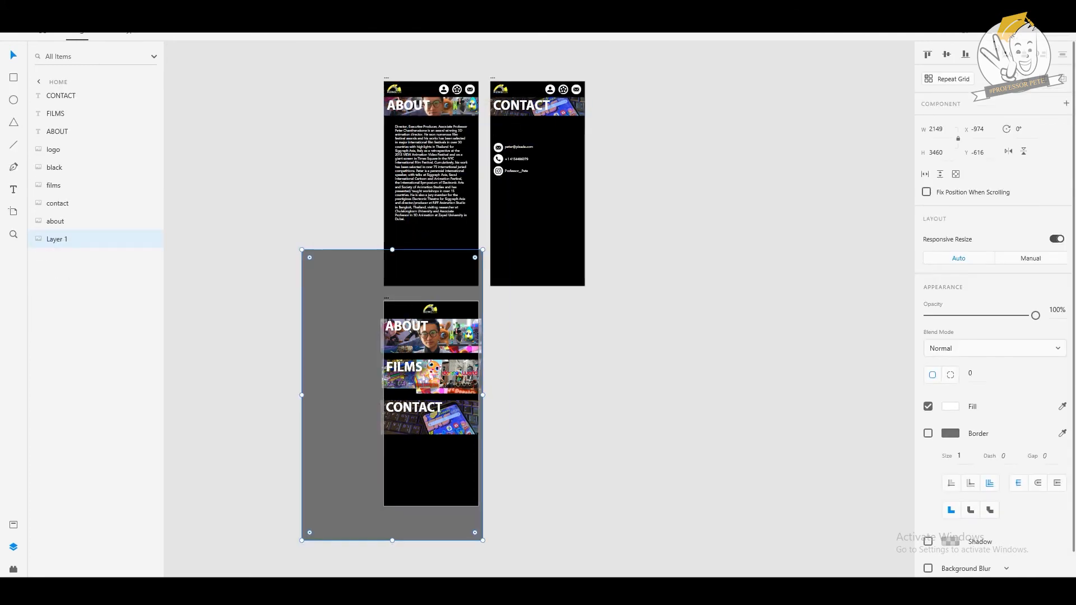
- Preview the prototype from home, testing the about banner, envelope icon, logo and contact banner links, and close the preview
key("ctrl+Return")
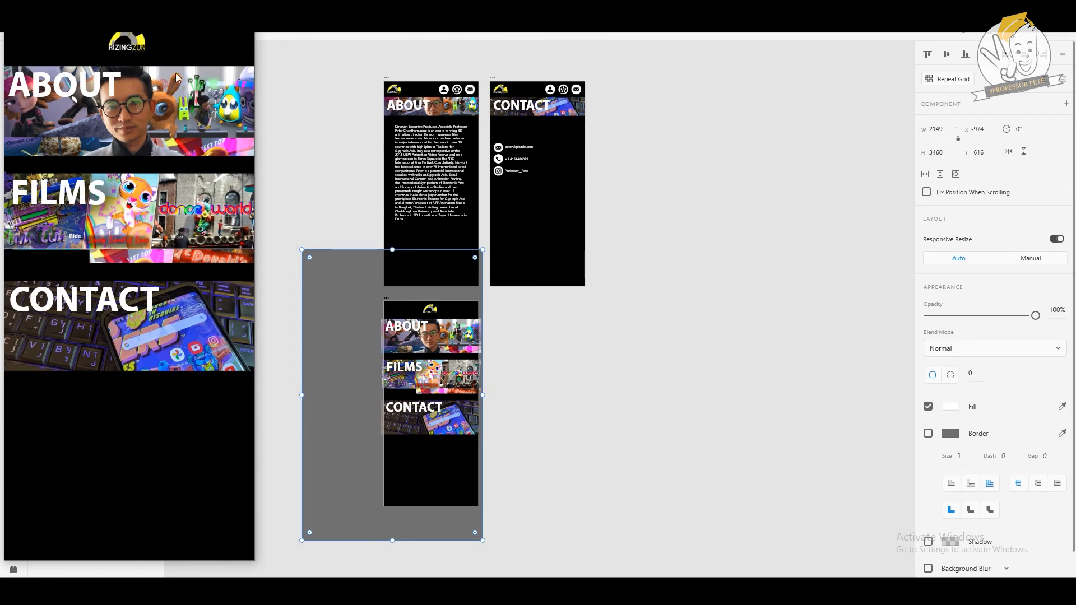
left_click(110, 115)
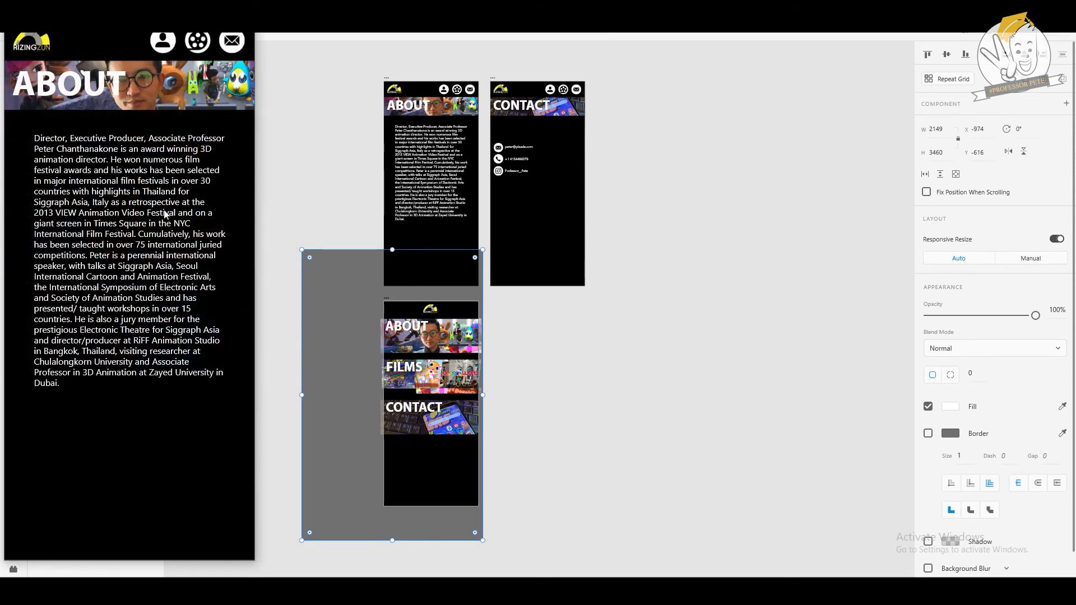
left_click(229, 40)
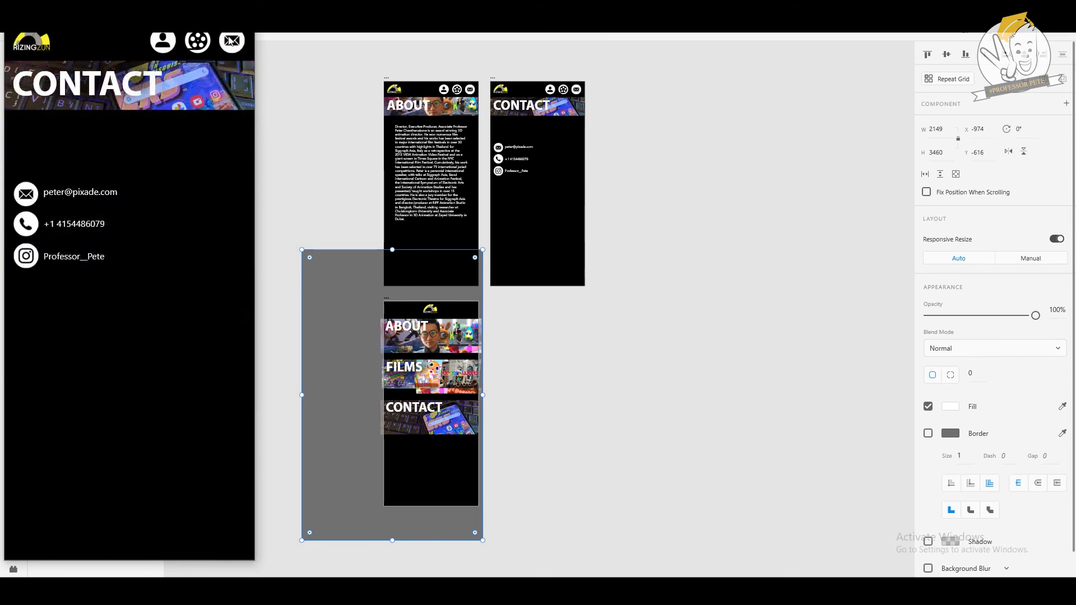
left_click(34, 46)
left_click(140, 297)
key("Escape")
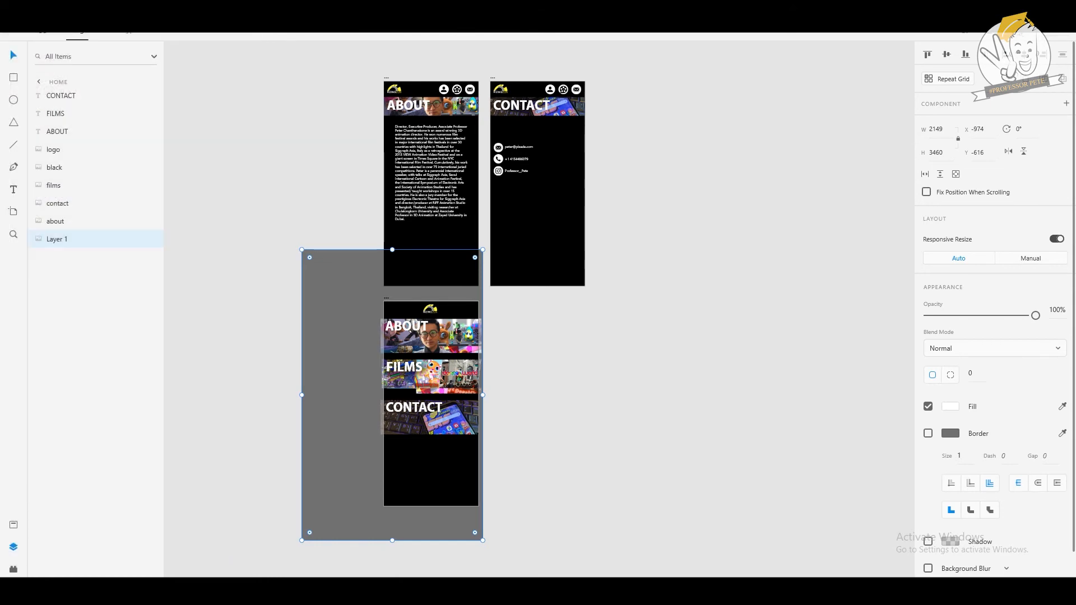